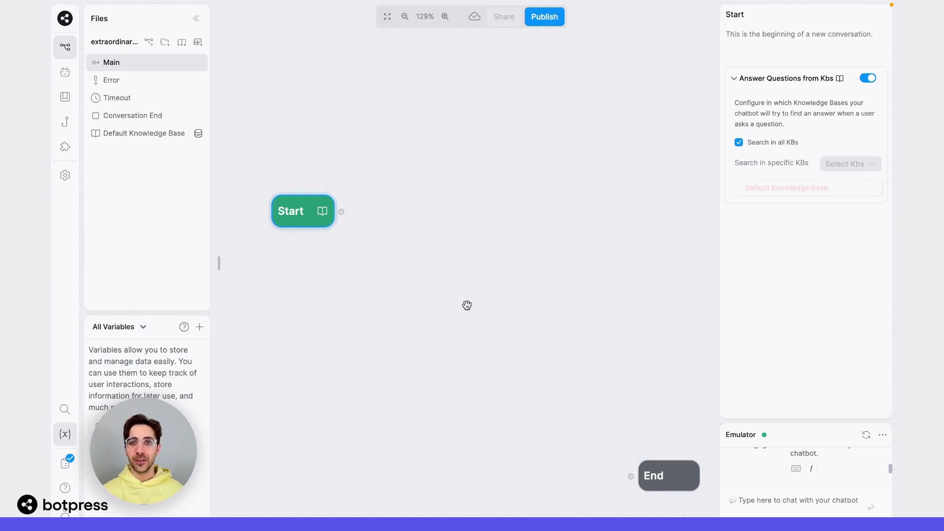
Step: Collapse the Start node's Answer Questions from KBs section, leaving the feature enabled
mouse_move(308, 209)
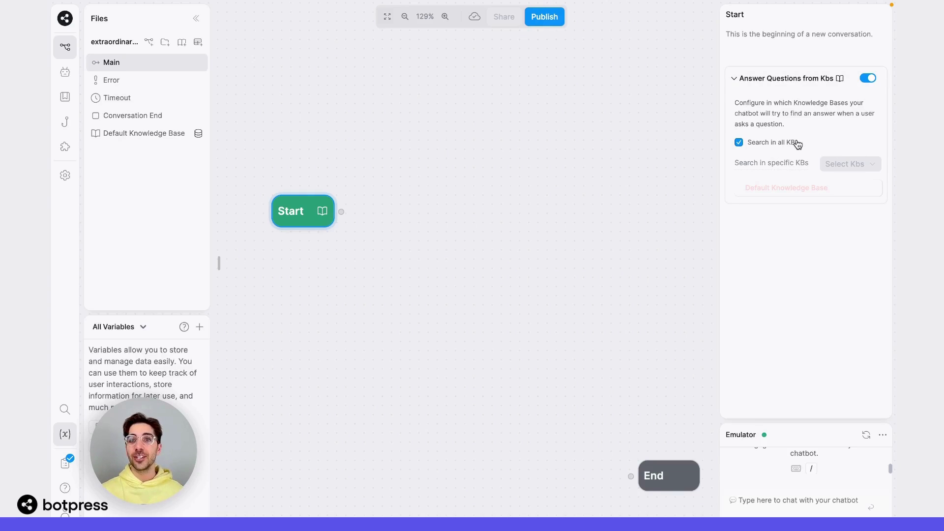
left_click(791, 81)
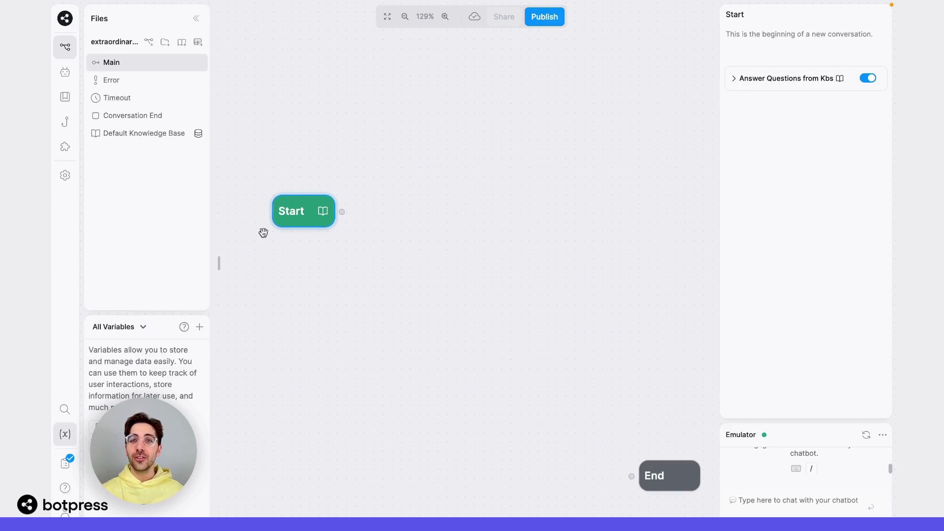
Step: Create a new standard node, Standard1, connected from the Start node's output
scroll(280, 220, "up", 5)
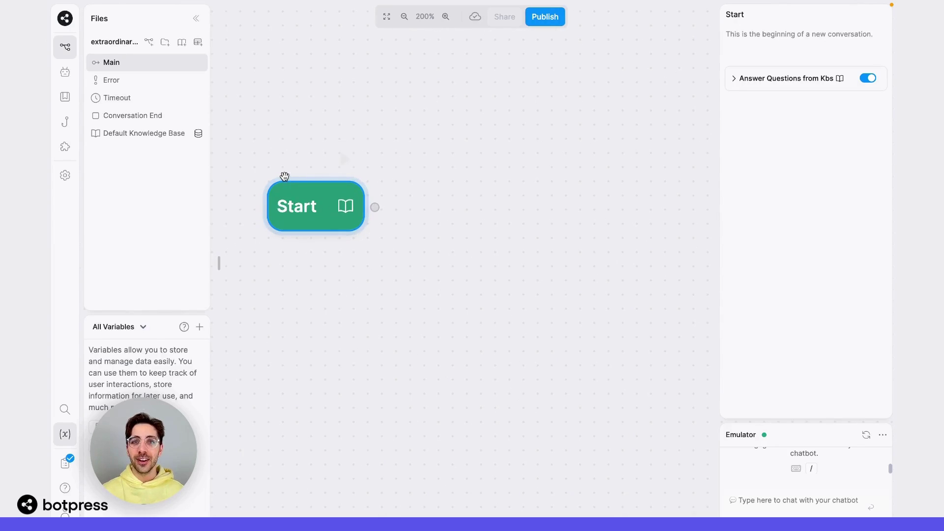
left_click_drag(268, 105, 365, 111)
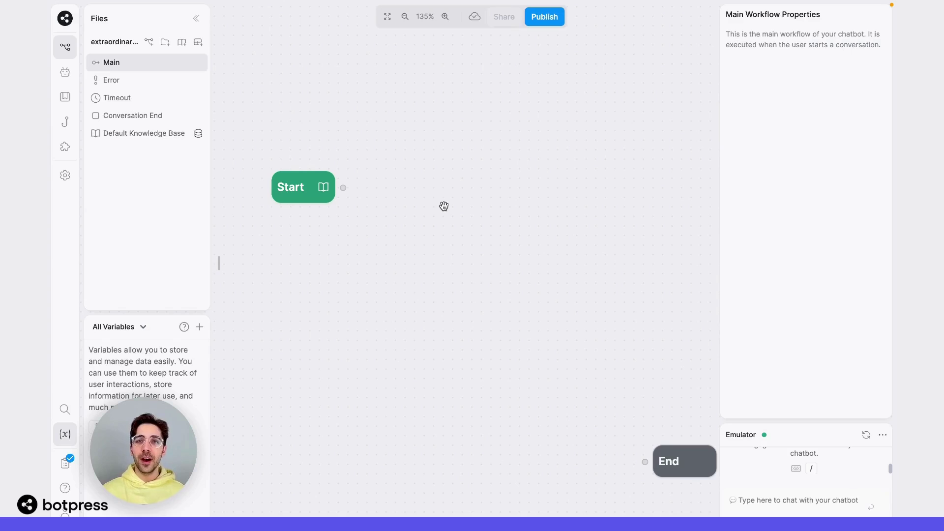
left_click_drag(343, 188, 443, 162)
left_click(452, 175)
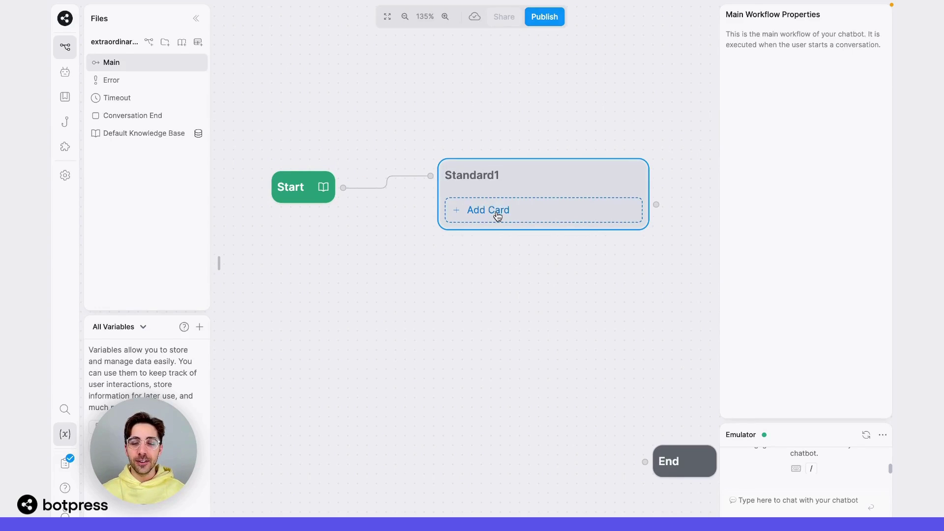
Step: Add two Expression transition cards from Flow Logic to Standard1
left_click(497, 216)
scroll(279, 213, "down", 3)
left_click_drag(337, 226, 509, 212)
left_click_drag(339, 225, 536, 231)
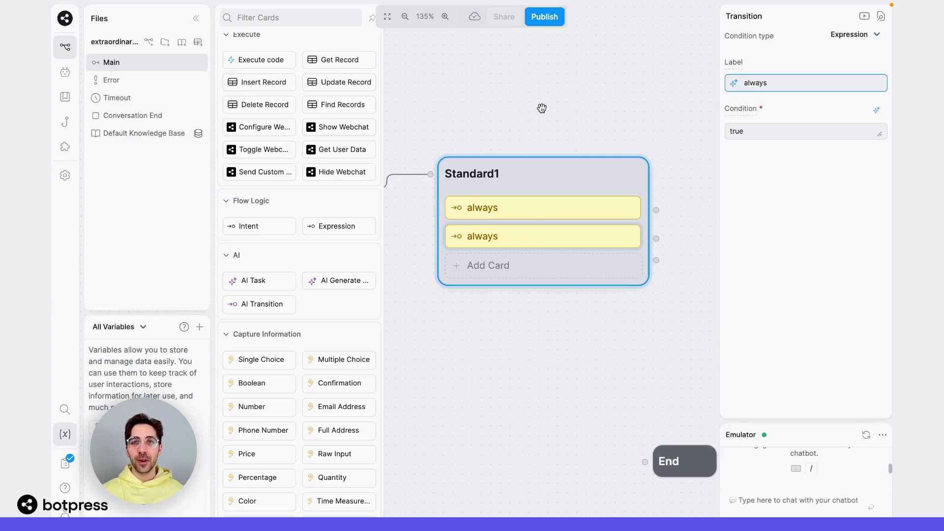
left_click(542, 108)
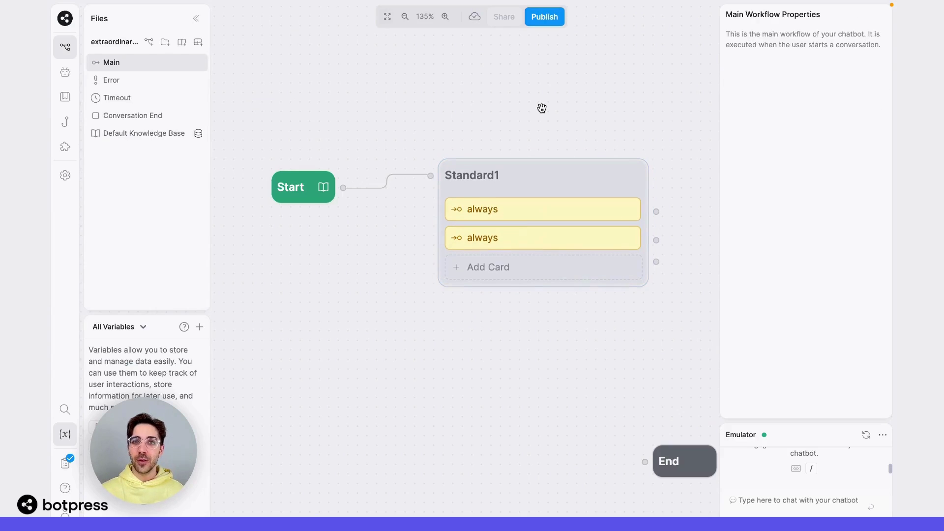
left_click_drag(543, 111, 497, 109)
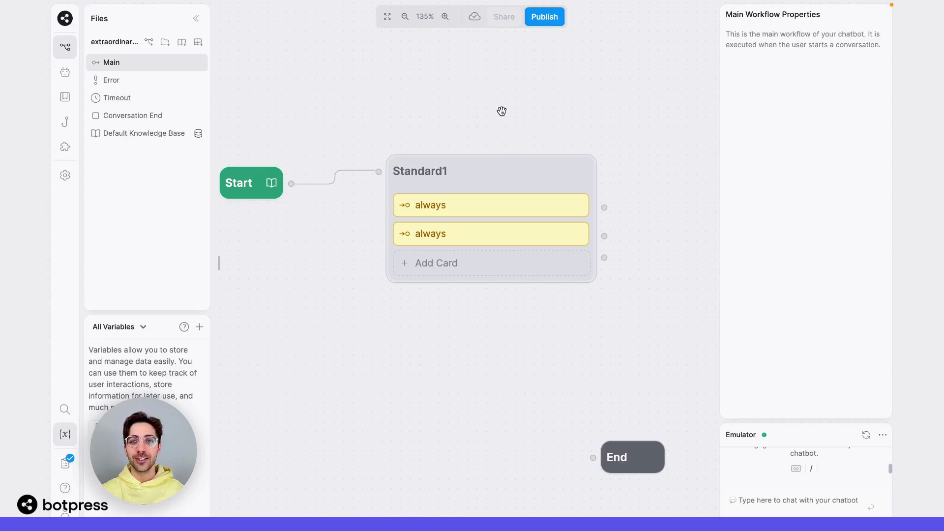
Step: Set the first transition to label 'response' with condition turn.KnowledgeAgent.responded, AI off
left_click(500, 203)
left_click(876, 109)
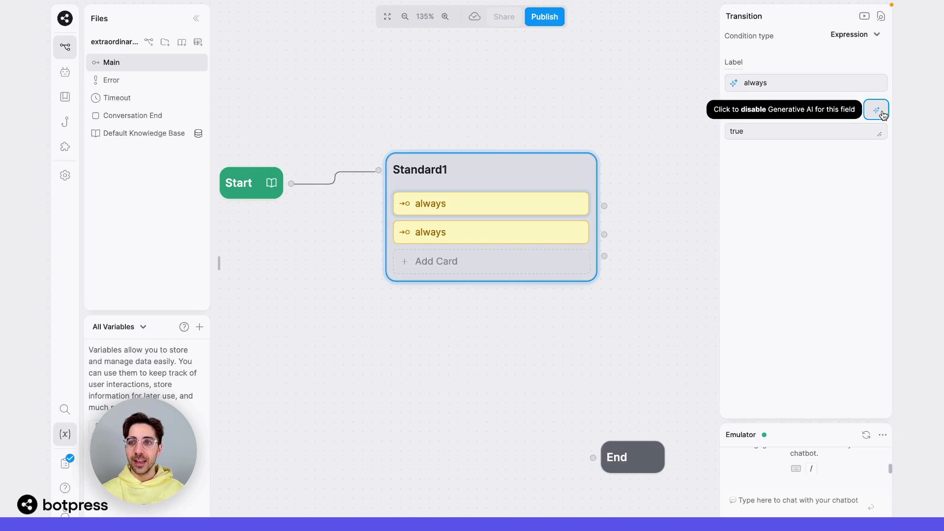
left_click(822, 83)
key("ctrl+a")
type("response")
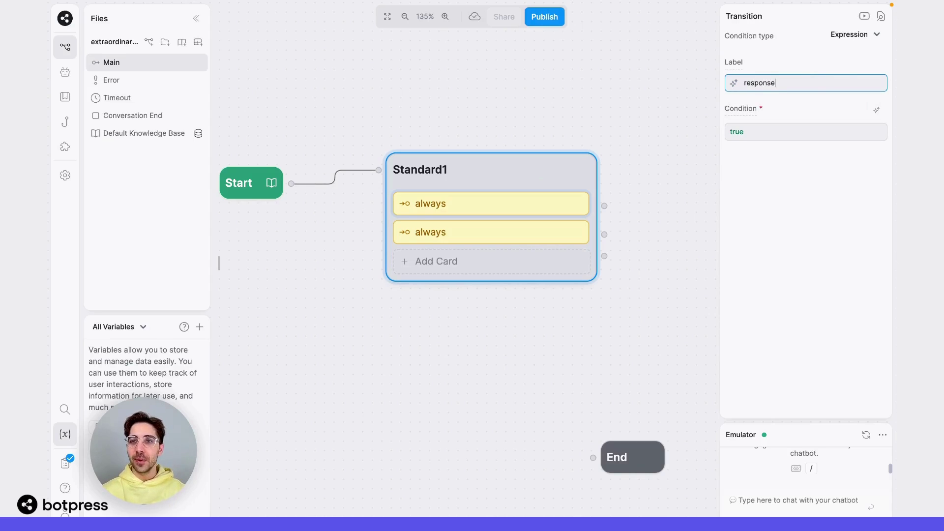
left_click(804, 131)
key("ctrl+a")
type("\\t")
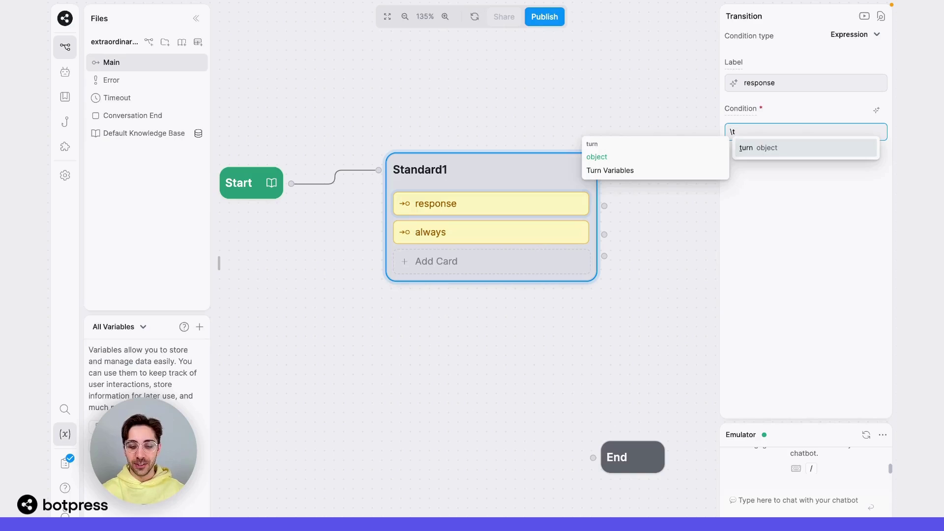
type("urn.KnowledgeAgent")
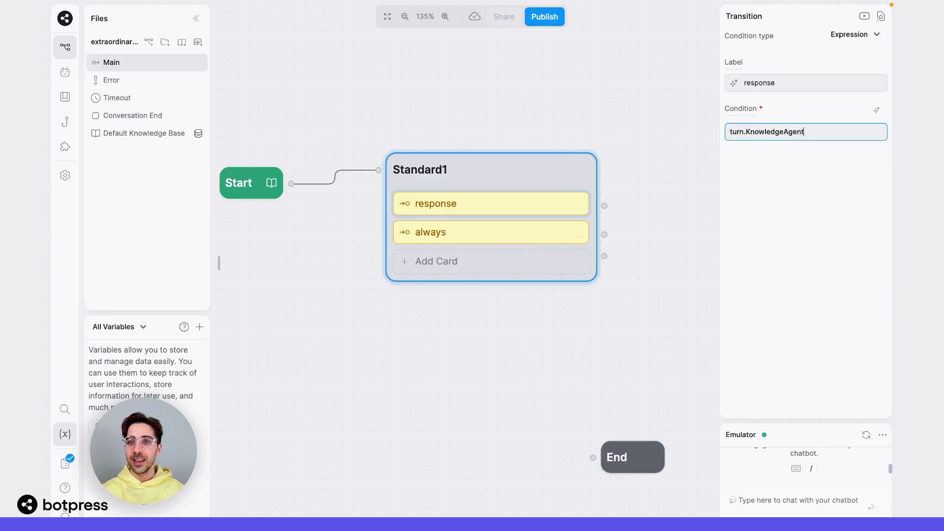
type(".responded")
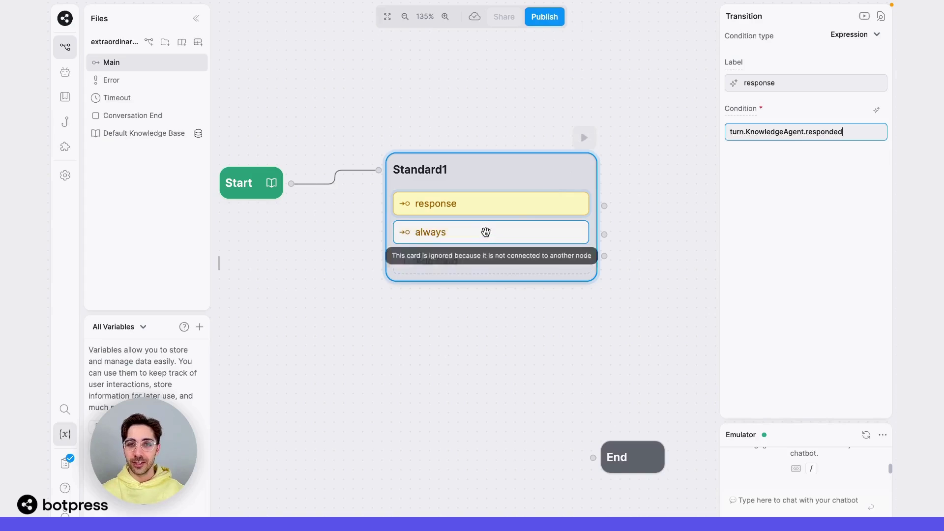
Step: Set the second transition to label 'no response' with condition !turn.KnowledgeAgent.responded
left_click(514, 222)
double_click(853, 83)
type("no response")
left_click(807, 127)
key("ctrl+a")
type("!turn.")
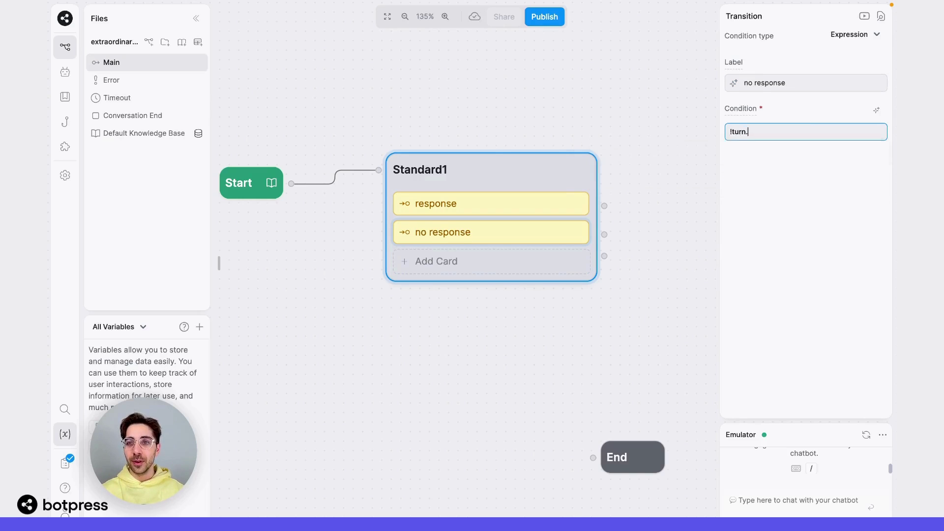
type("KnowledgeAgent.")
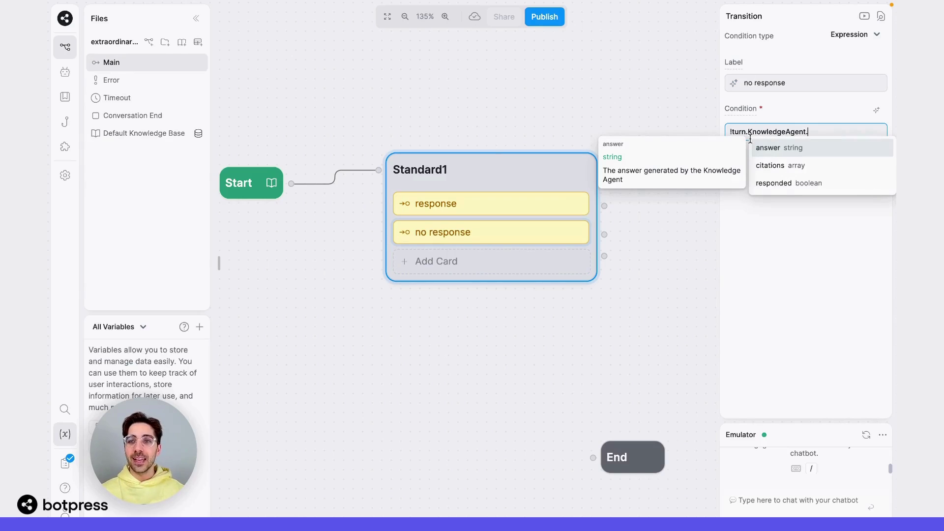
left_click(784, 183)
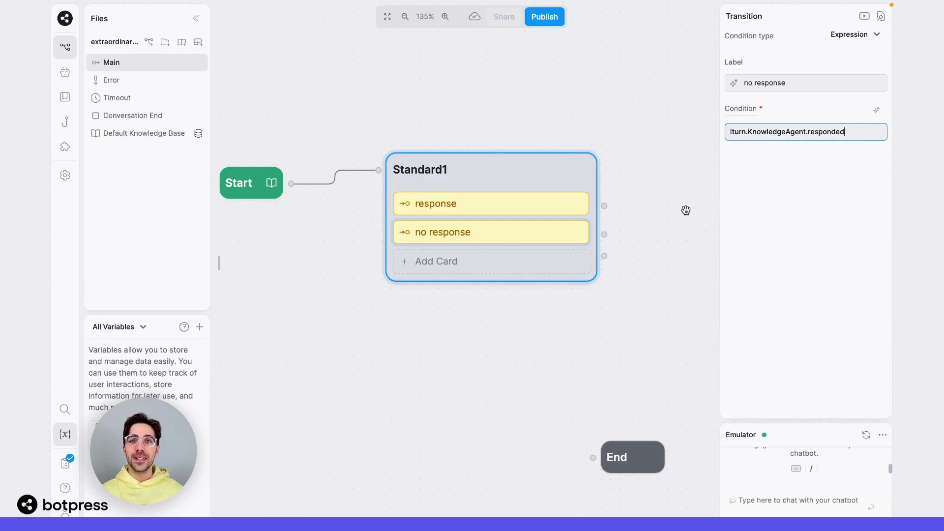
Step: Connect new standard nodes to Standard1's response and no response transitions
left_click_drag(684, 224, 511, 225)
left_click_drag(431, 205, 517, 95)
left_click(543, 104)
left_click_drag(431, 236, 588, 367)
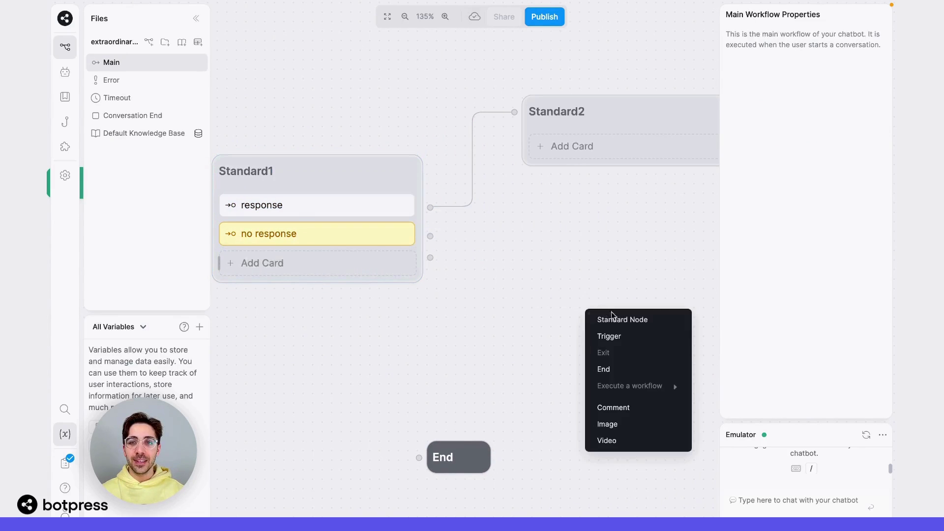
left_click(622, 377)
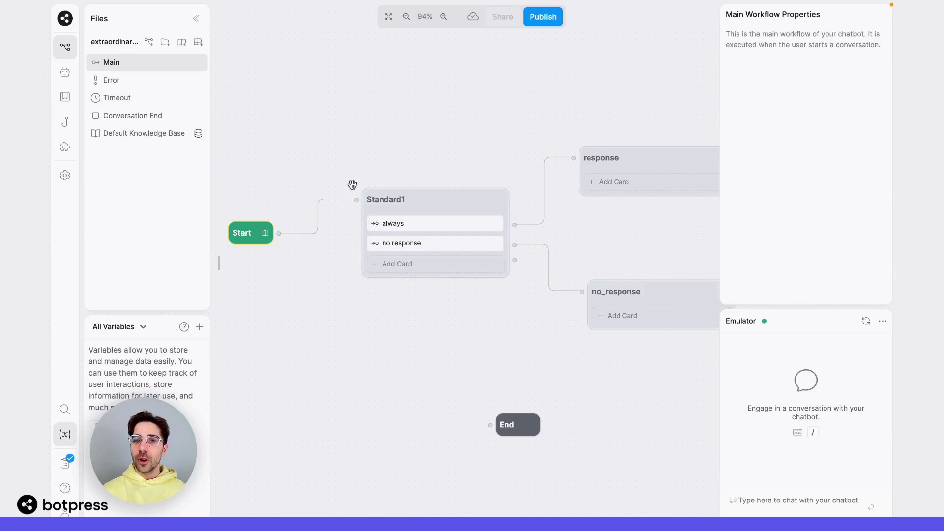
Step: Add a Workflow-scoped String variable named firstMessage
scroll(349, 187, "down", 1)
left_click_drag(352, 188, 453, 169)
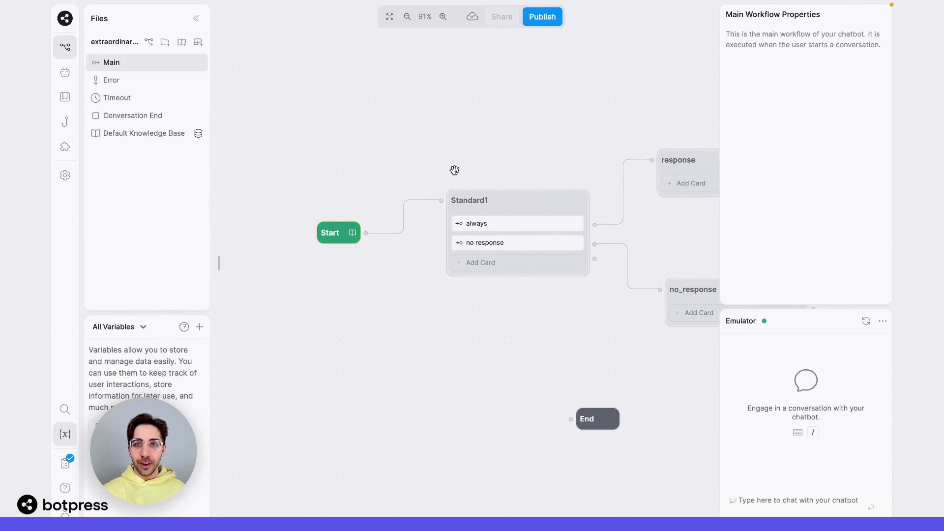
scroll(506, 212, "up", 5)
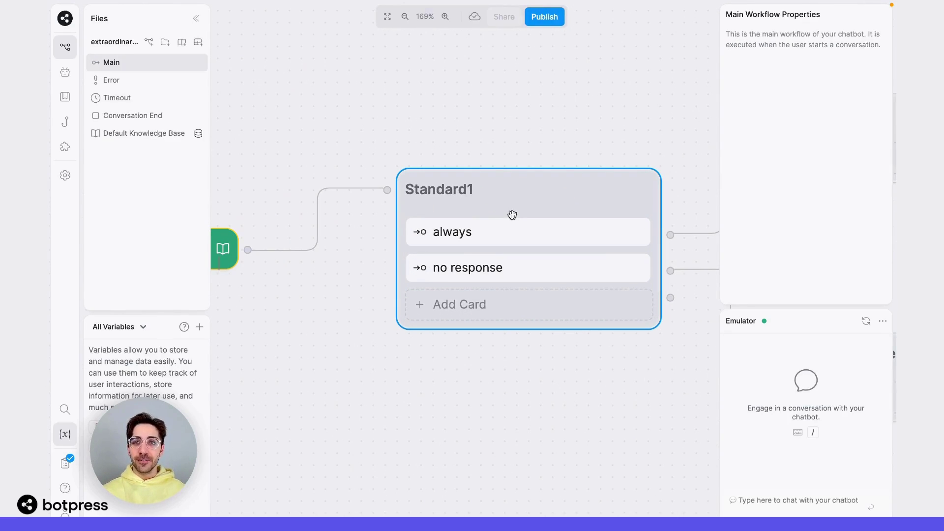
scroll(512, 215, "down", 1)
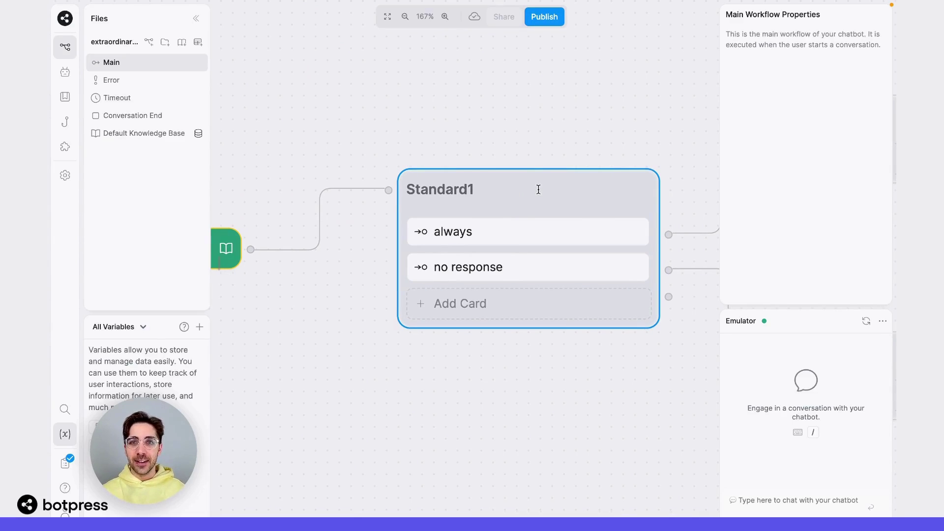
left_click(200, 327)
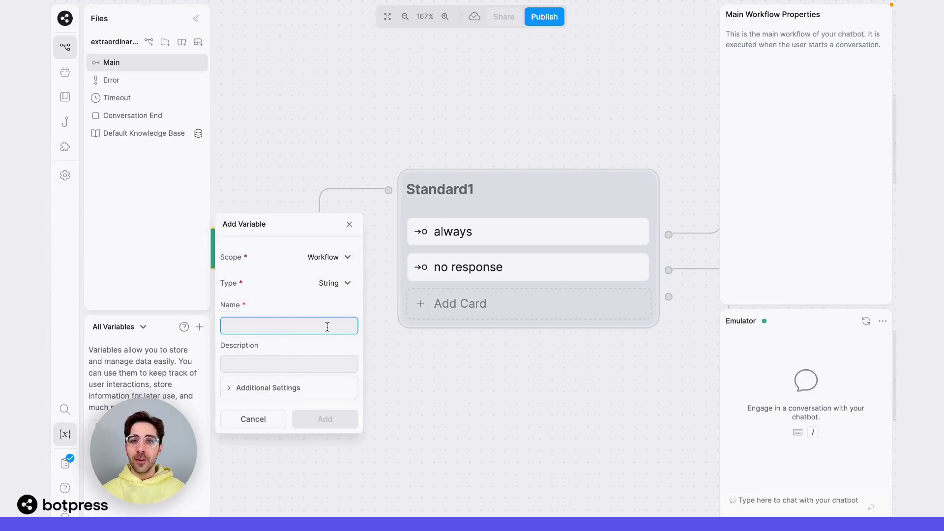
type("firstMessage")
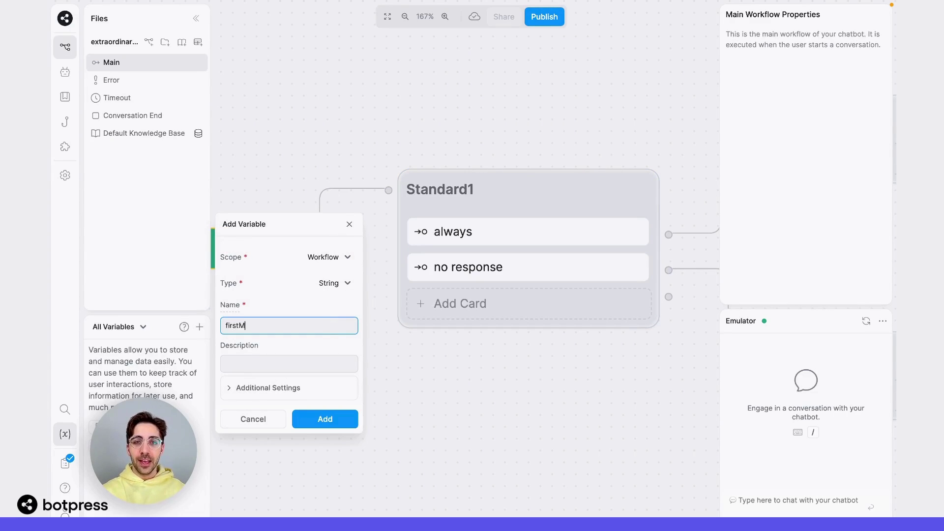
key("Return")
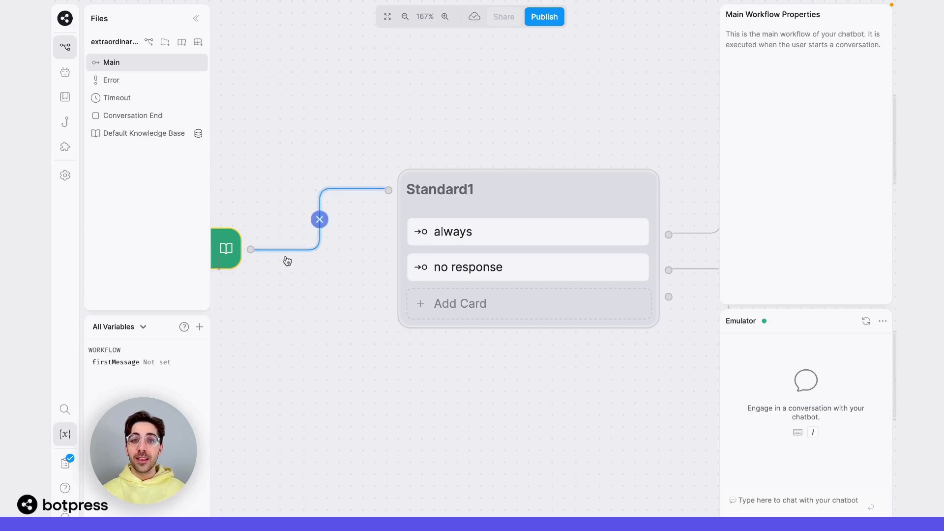
left_click_drag(251, 250, 228, 269)
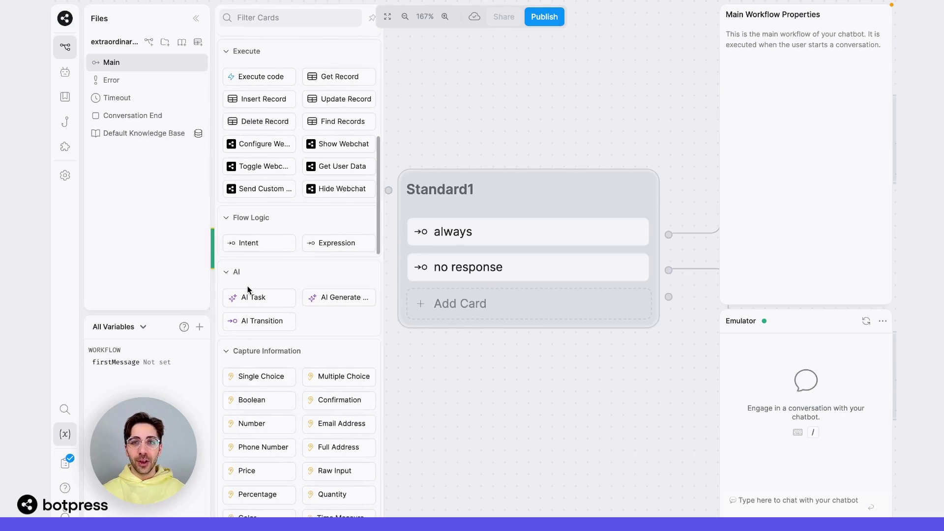
Step: Add an Execute code card to Standard1 with workflow.firstMessage = event.preview
scroll(248, 290, "down", 3)
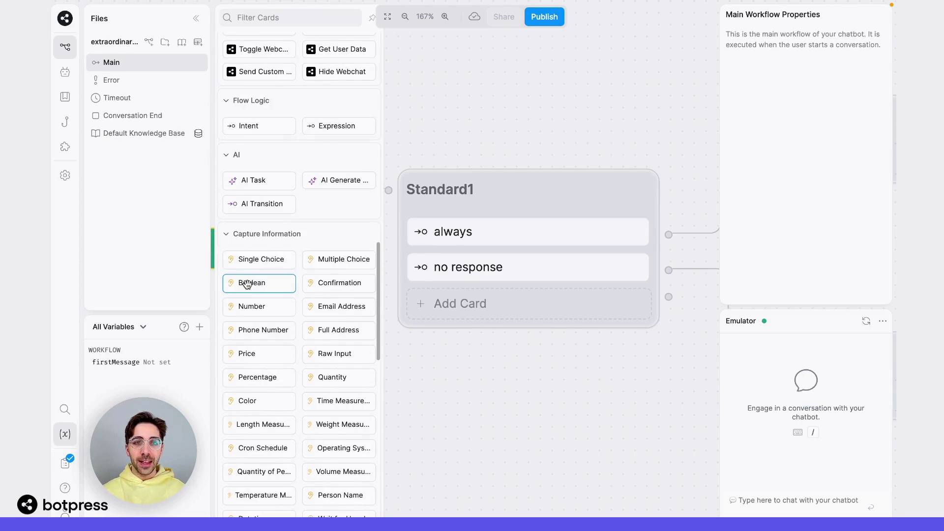
scroll(251, 280, "up", 5)
left_click_drag(263, 199, 463, 222)
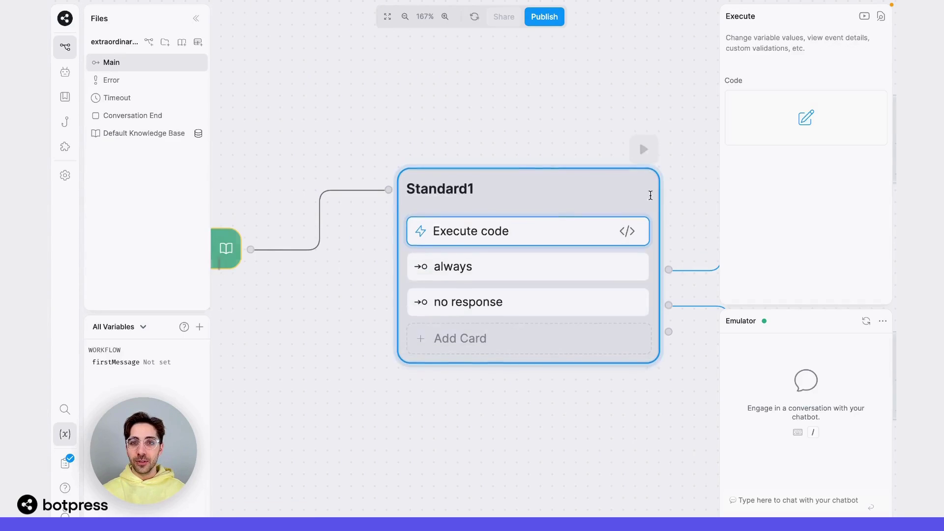
left_click(770, 131)
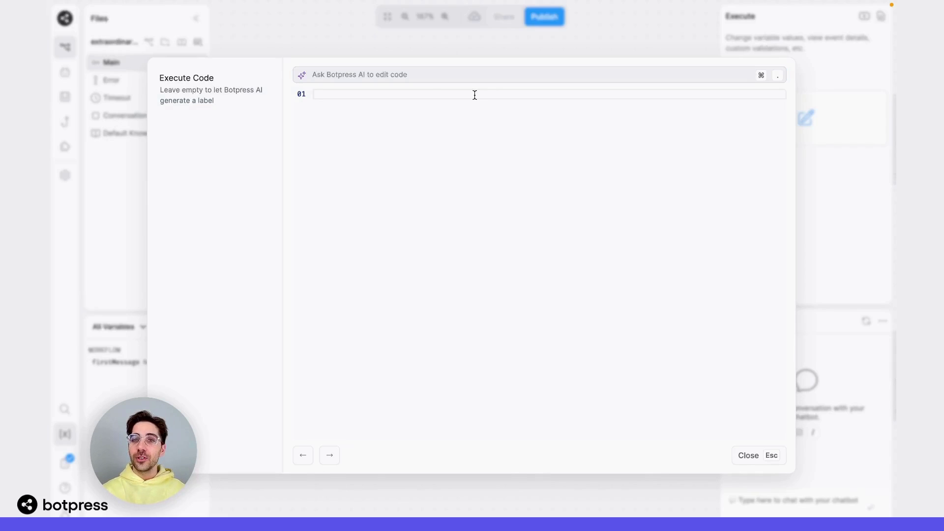
type("workflow.first")
key("Tab")
type("= event.previ")
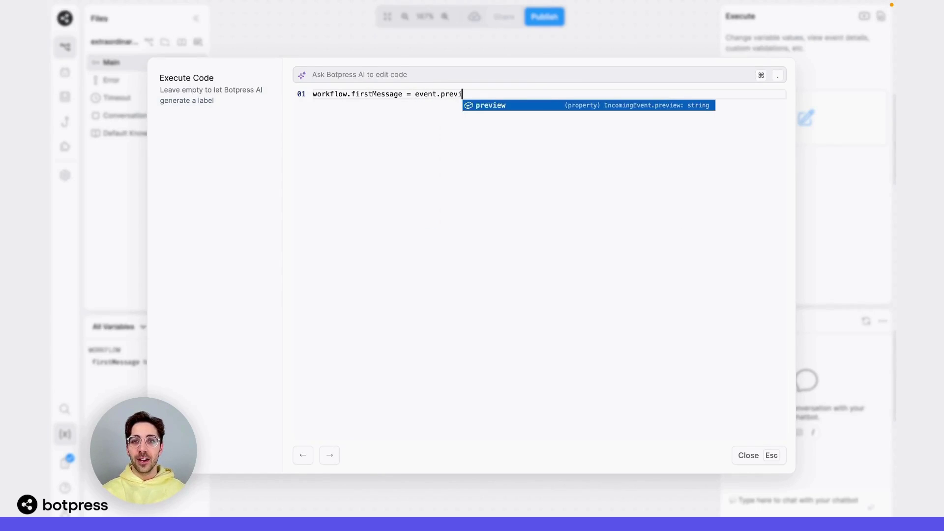
key("Tab")
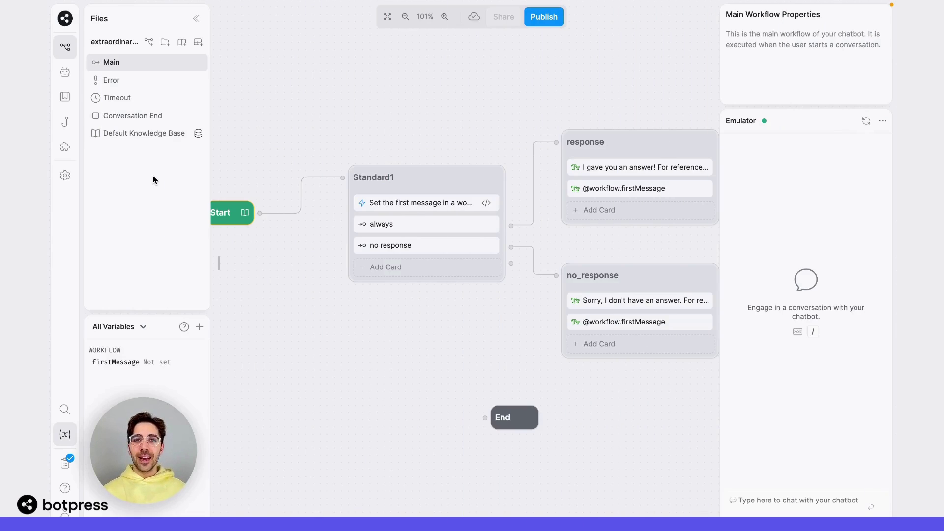
left_click(148, 134)
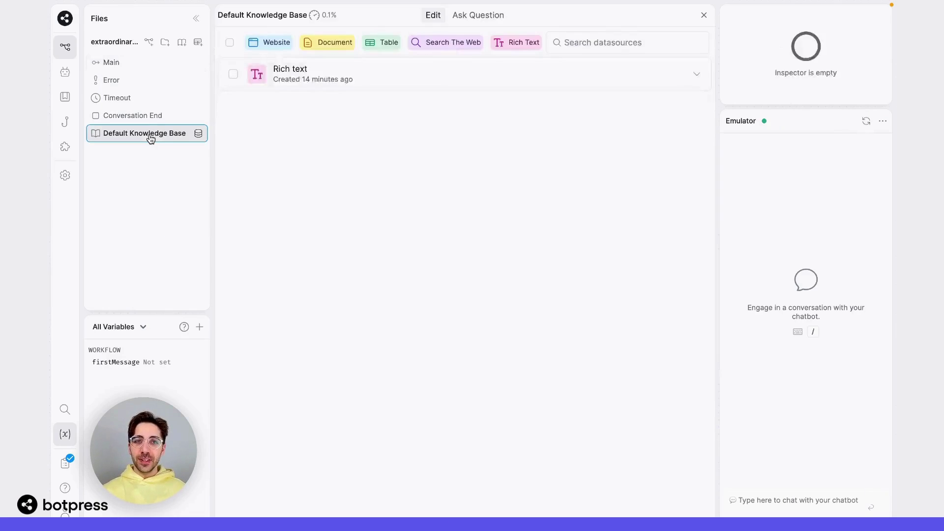
left_click(424, 78)
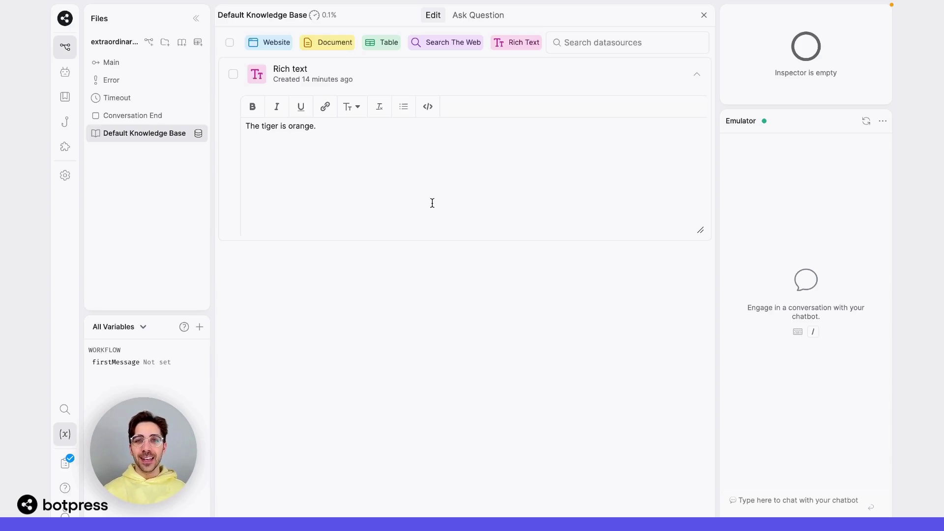
left_click(172, 62)
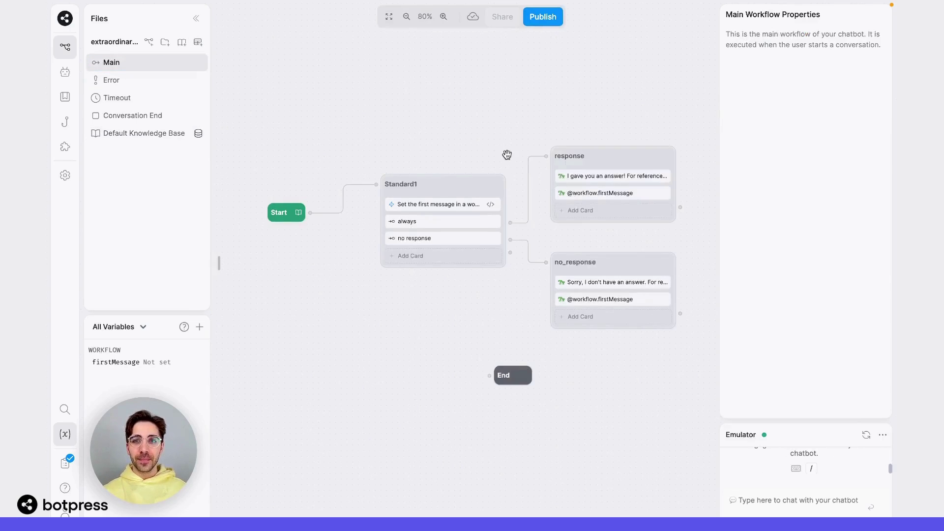
scroll(654, 201, "up", 5)
left_click_drag(666, 255, 626, 236)
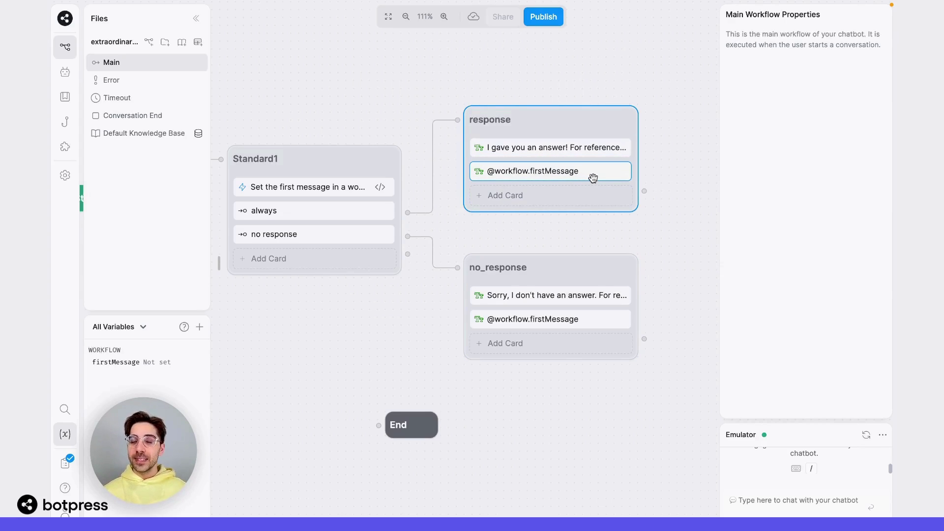
Step: Send 'What time does the restaurant open?' to the bot in the expanded emulator
left_click(866, 434)
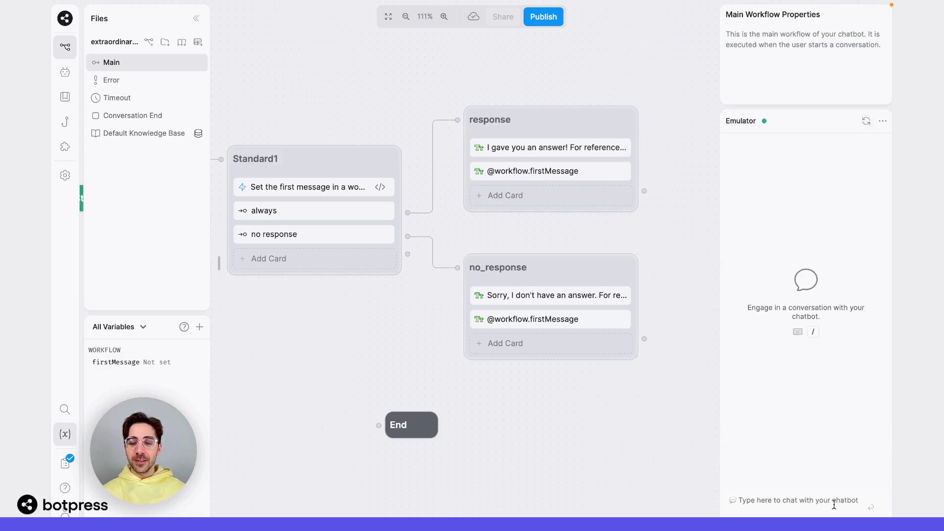
type("W")
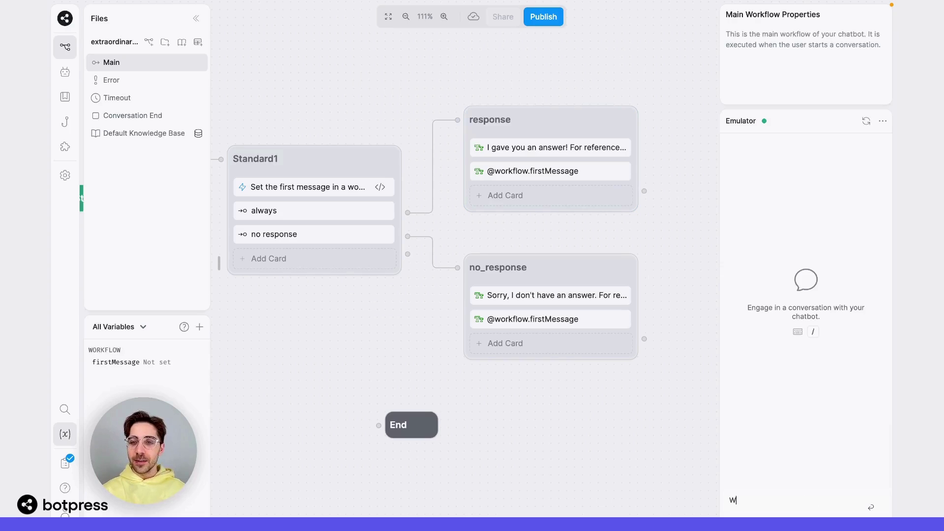
type("hat time does the res")
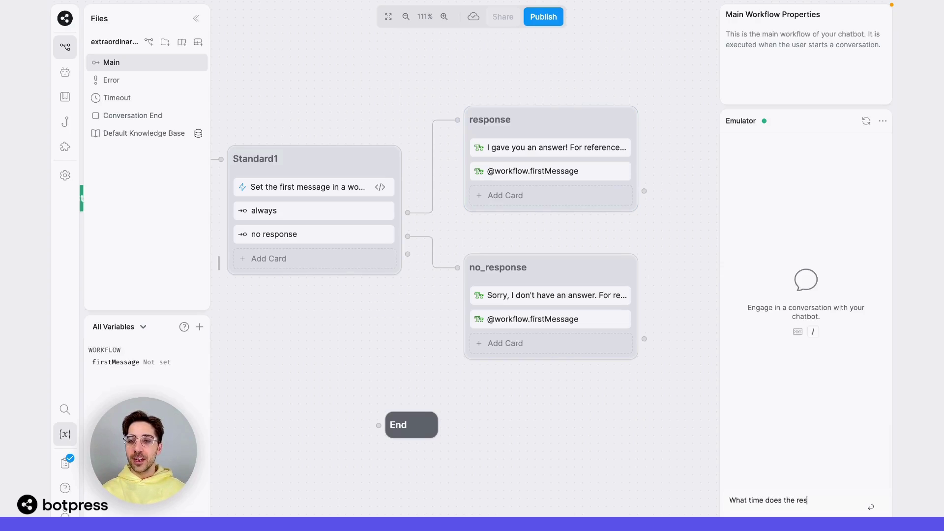
type("taurant open?")
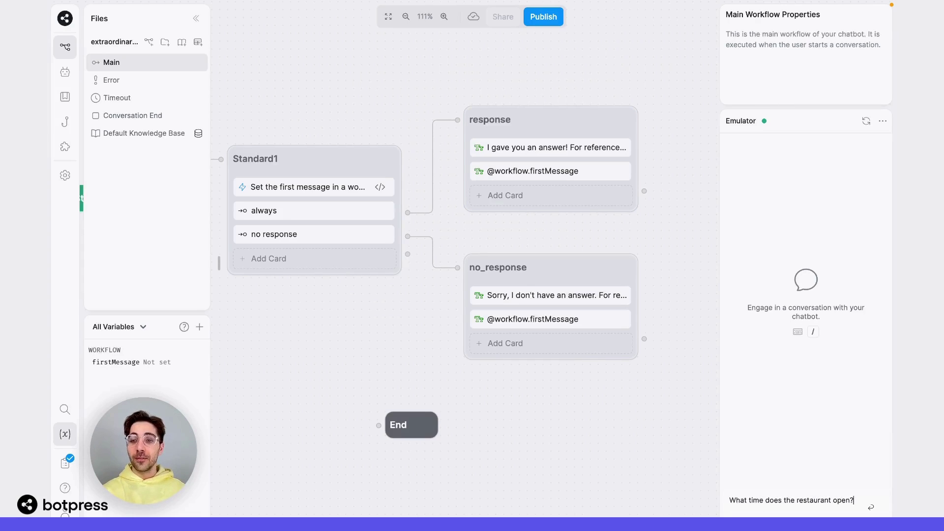
key("Return")
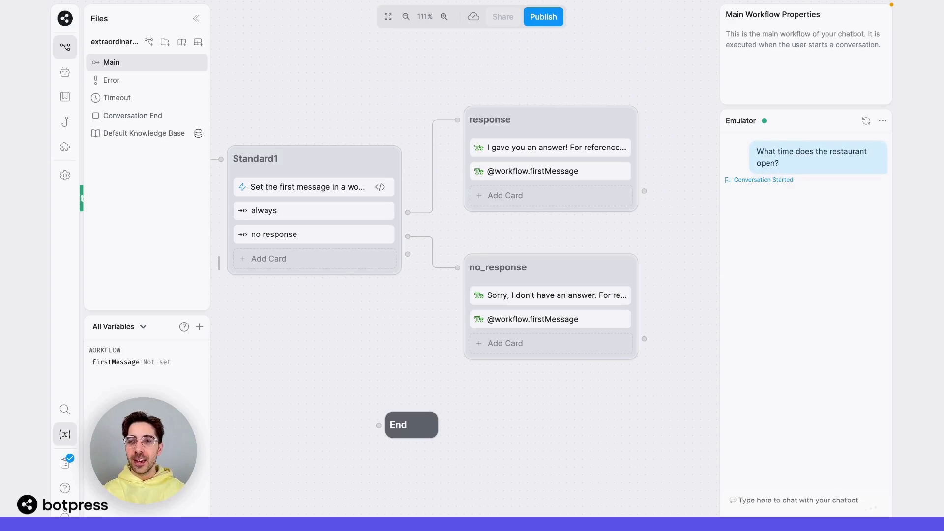